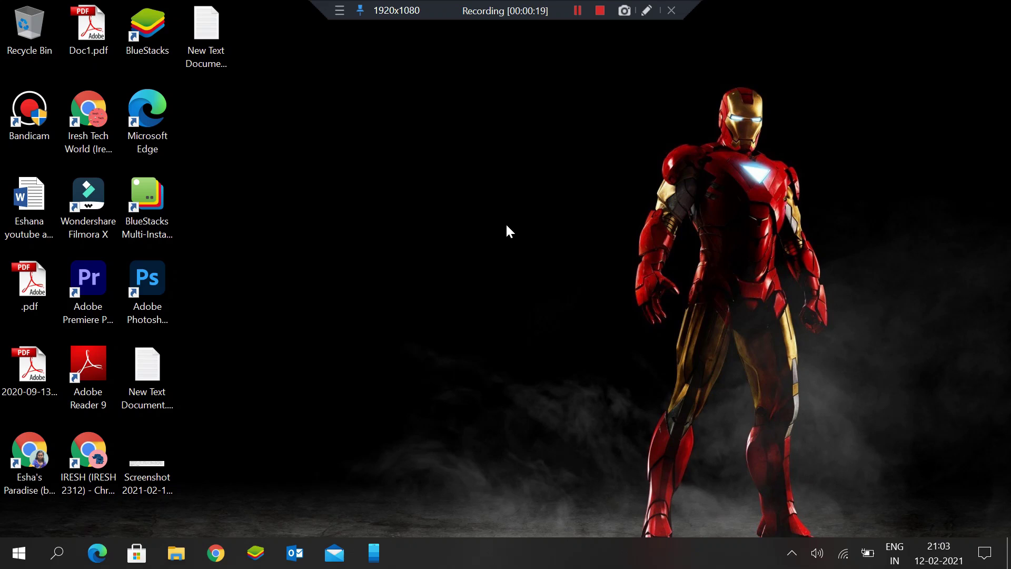
- Open the desktop image Screenshot 2021-02-12 203804.png for editing in Paint
{"action": "left_click", "coordinate": [581, 76]}
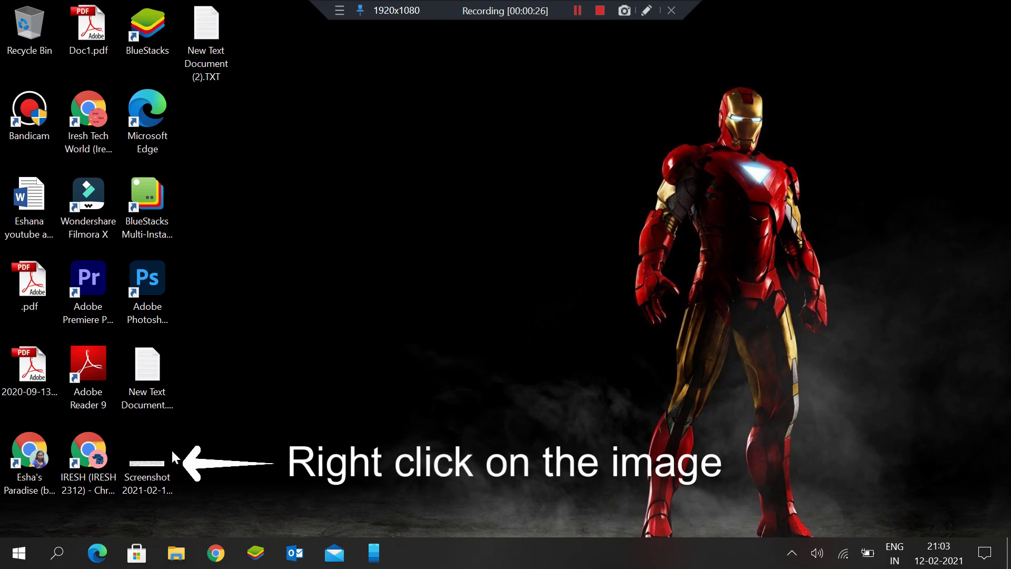
{"action": "left_click", "coordinate": [150, 453]}
{"action": "right_click", "coordinate": [151, 453]}
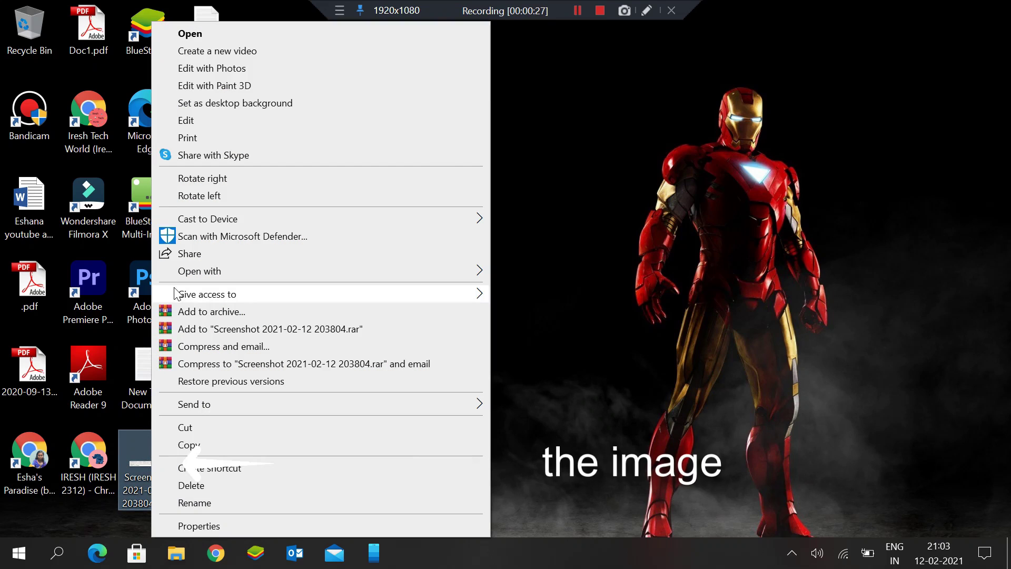
{"action": "left_click", "coordinate": [191, 122]}
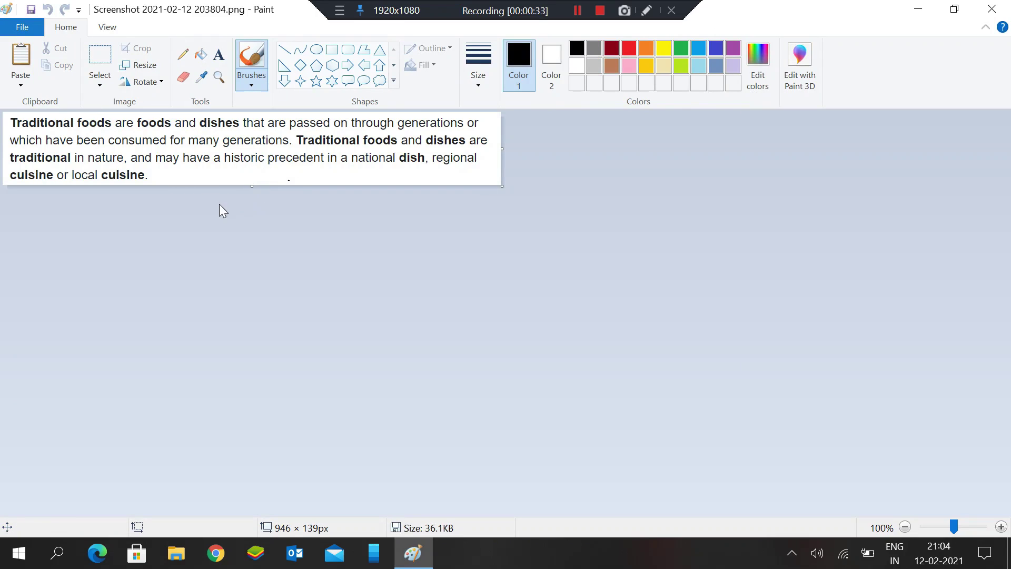
- Search Windows for "one" and launch the Send to OneNote Tool of OneNote 2013
{"action": "left_click", "coordinate": [61, 554]}
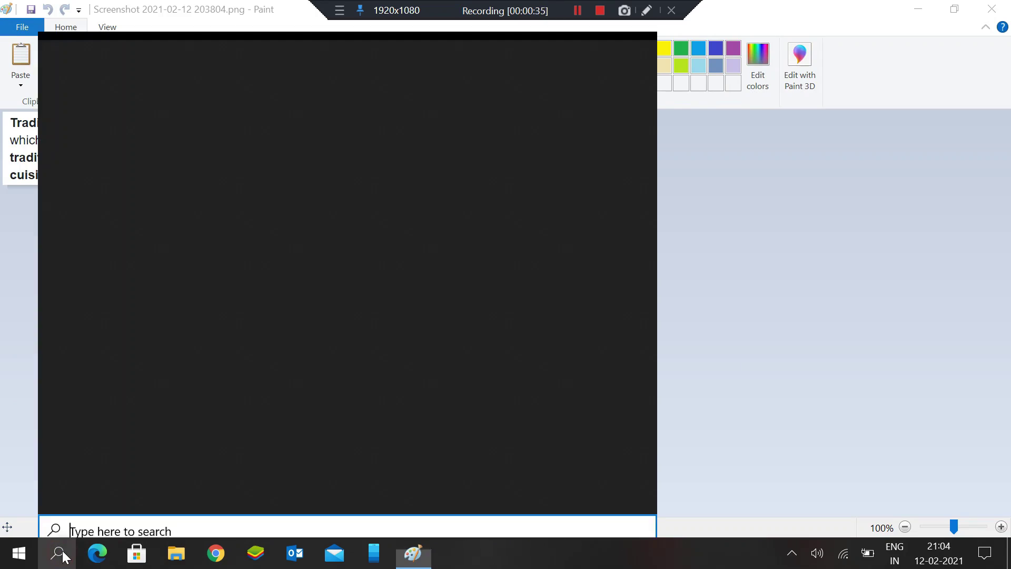
{"action": "type", "text": "one"}
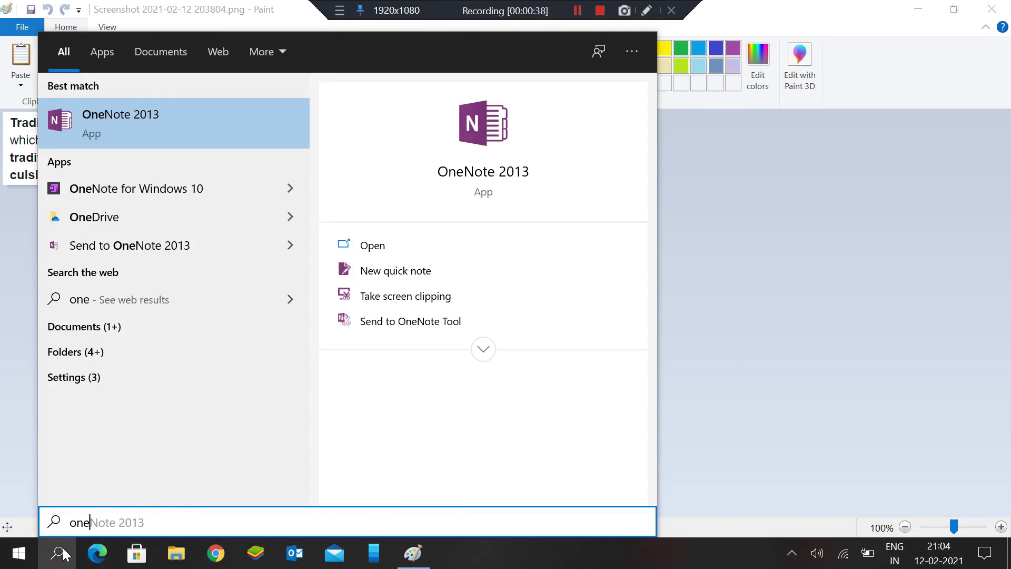
{"action": "left_click", "coordinate": [442, 330]}
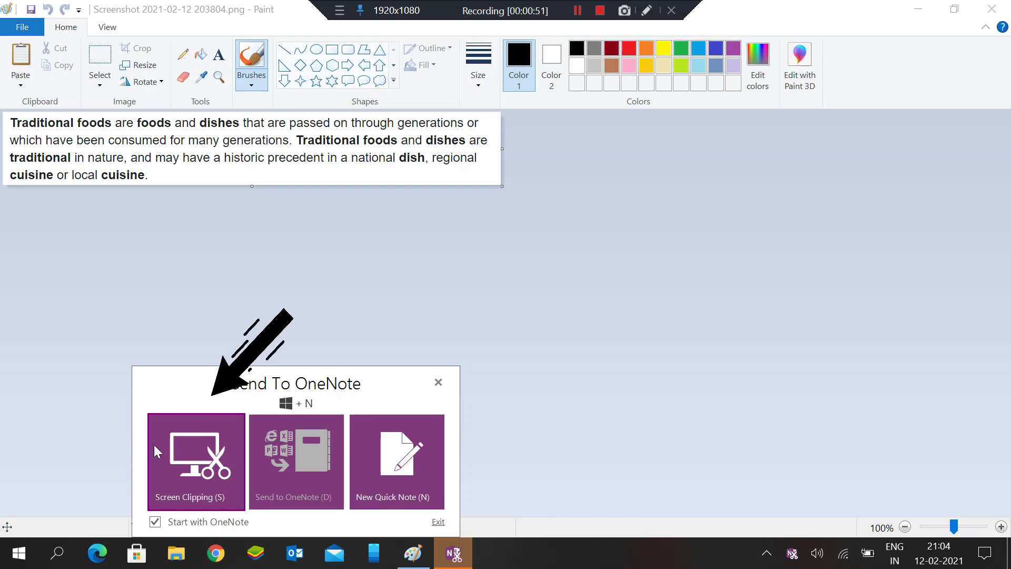
- Take a screen clipping of the whole Traditional foods paragraph and copy it to the clipboard
{"action": "left_click", "coordinate": [180, 455]}
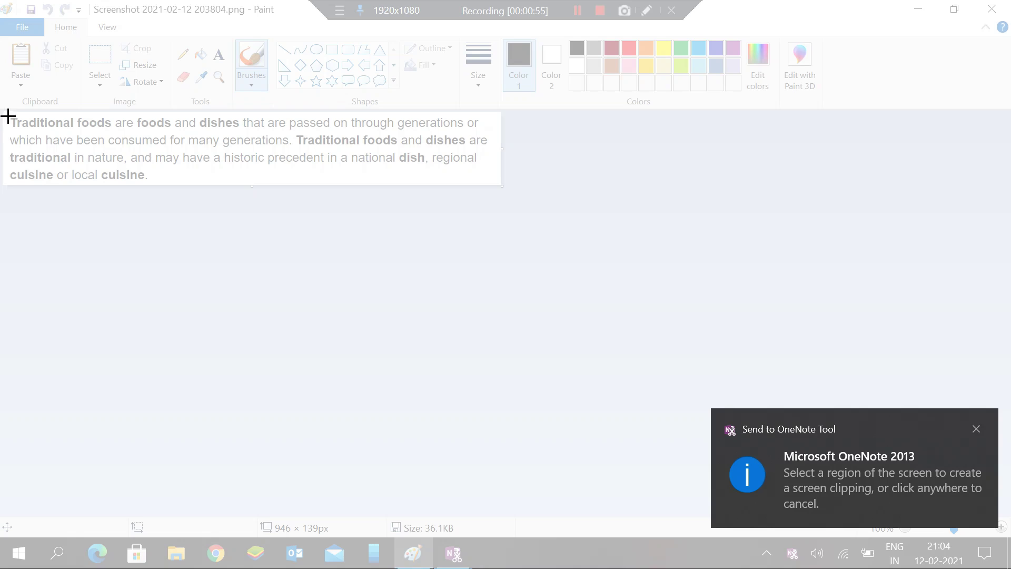
{"action": "left_click_drag", "start_coordinate": [8, 115], "coordinate": [490, 181]}
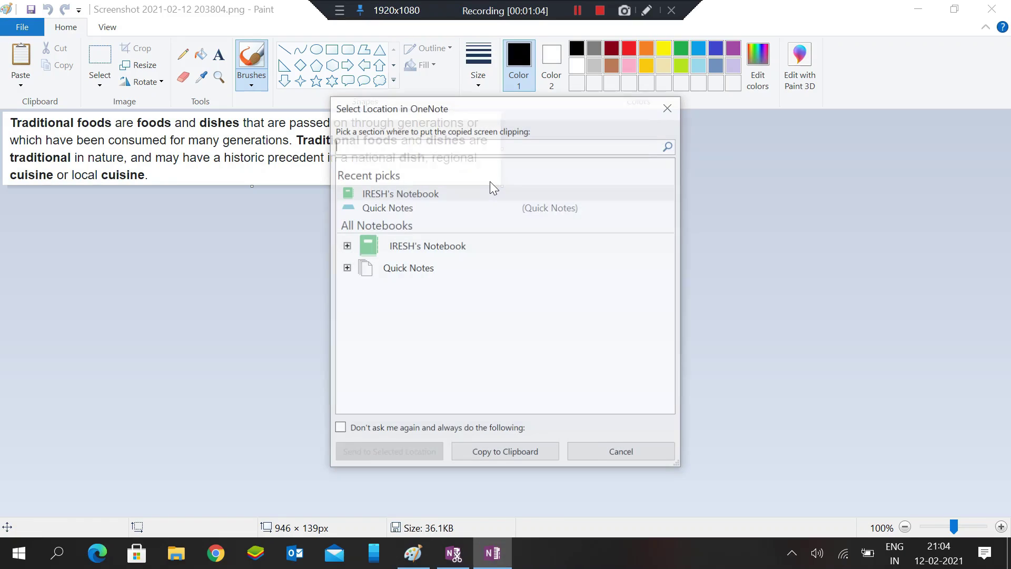
{"action": "left_click", "coordinate": [499, 453]}
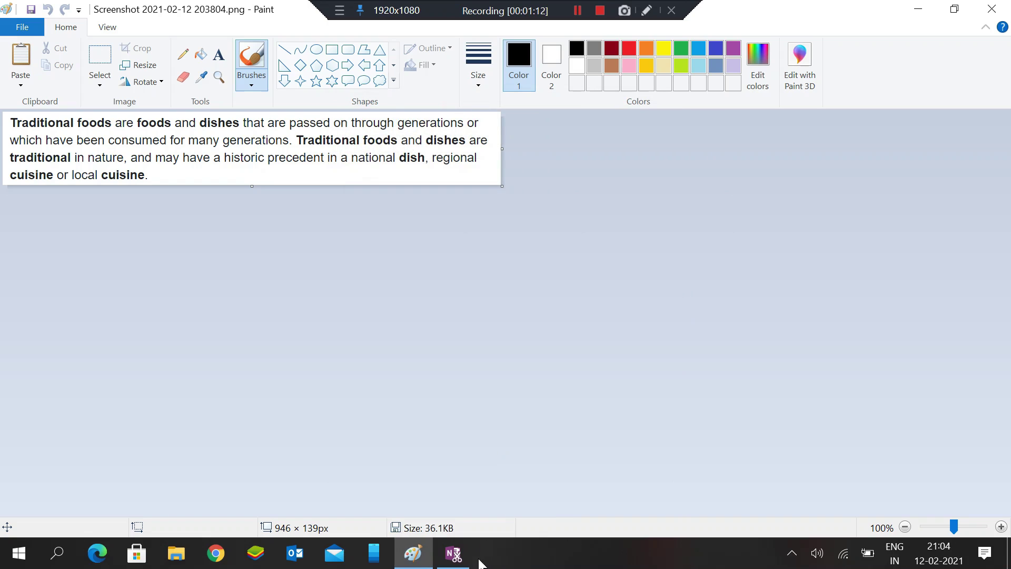
- Create a new quick note with the Send to OneNote tool, postponing the default-app question, and paste the clipping into it
{"action": "left_click", "coordinate": [449, 553]}
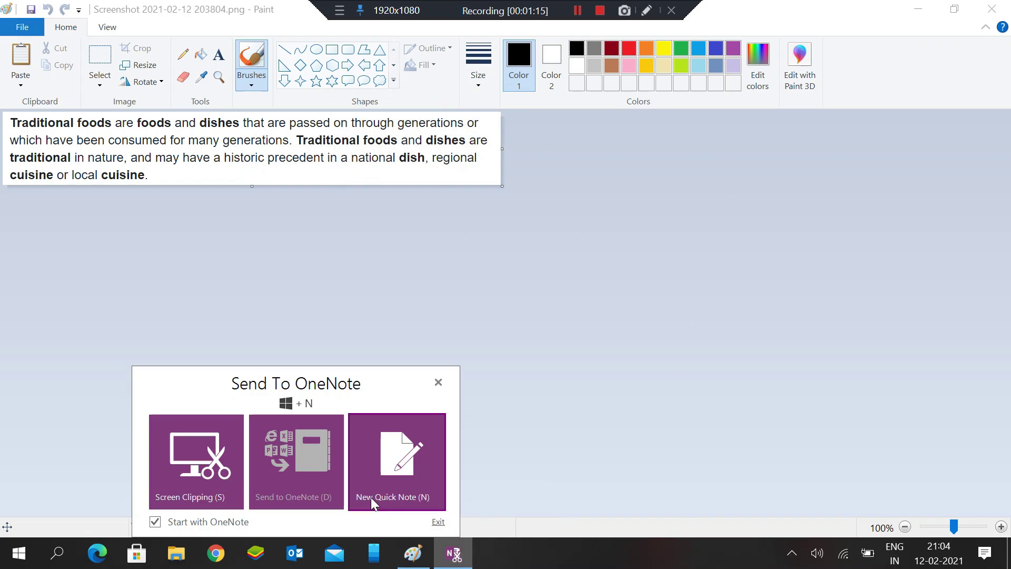
{"action": "left_click", "coordinate": [402, 460]}
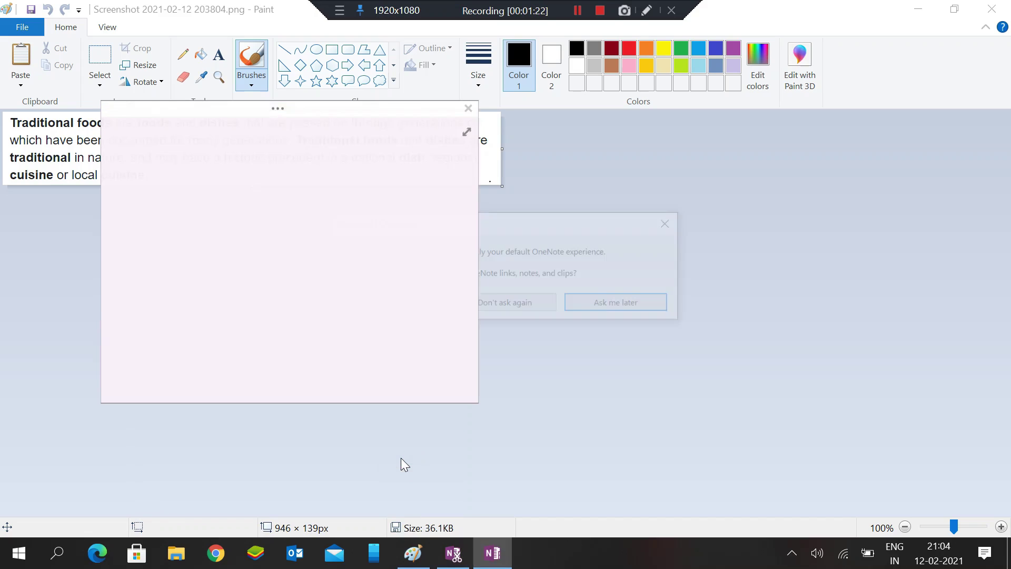
{"action": "left_click", "coordinate": [631, 306]}
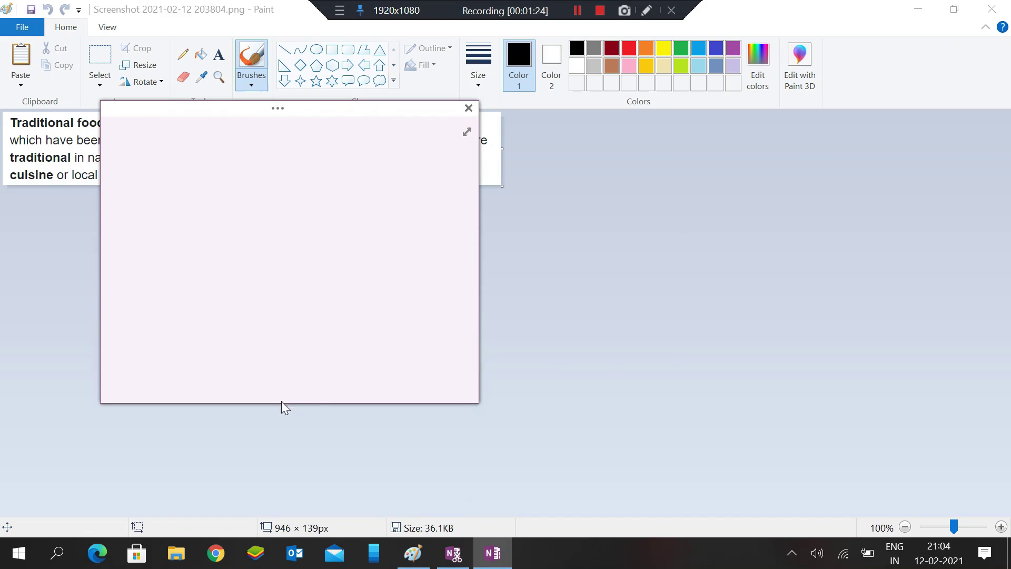
{"action": "right_click", "coordinate": [205, 163]}
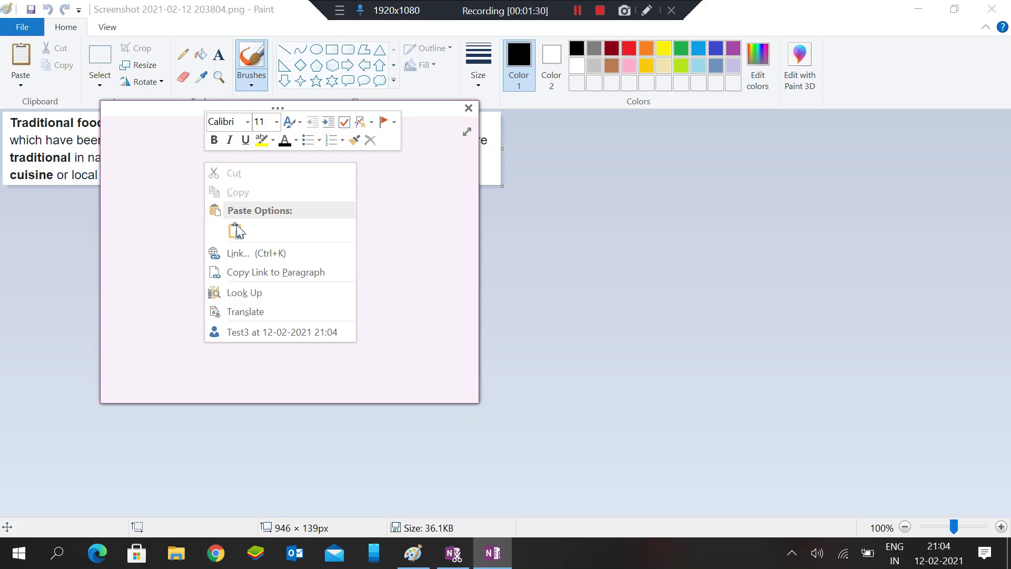
{"action": "left_click", "coordinate": [241, 232]}
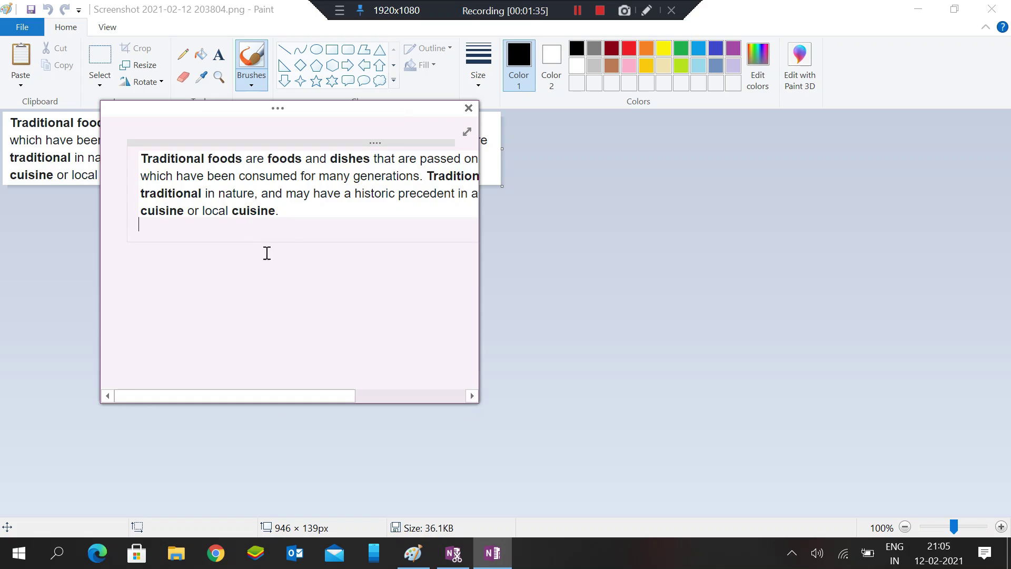
- Copy the text from the pasted picture, then close the quick note and Paint
{"action": "right_click", "coordinate": [270, 166]}
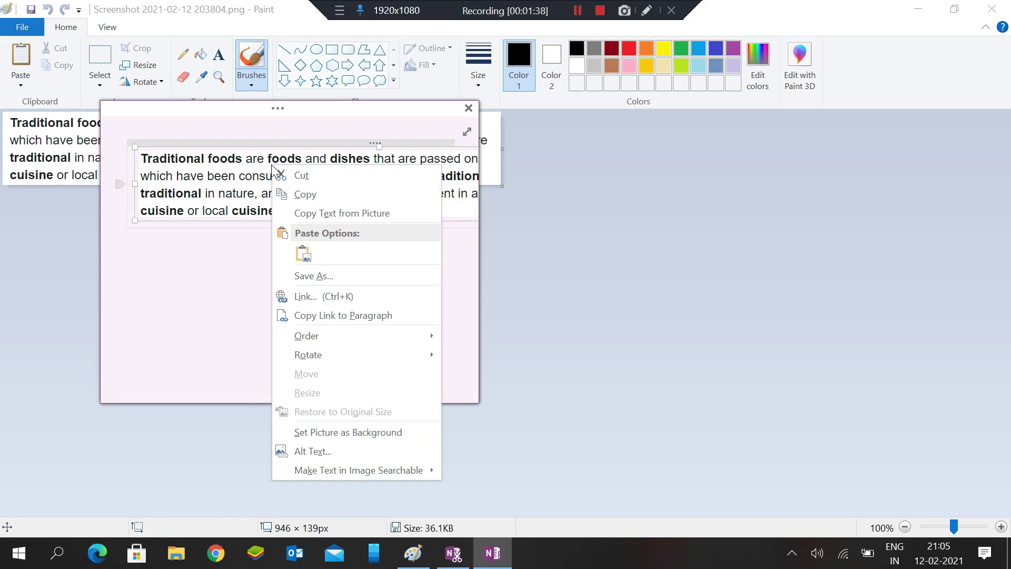
{"action": "left_click", "coordinate": [353, 214]}
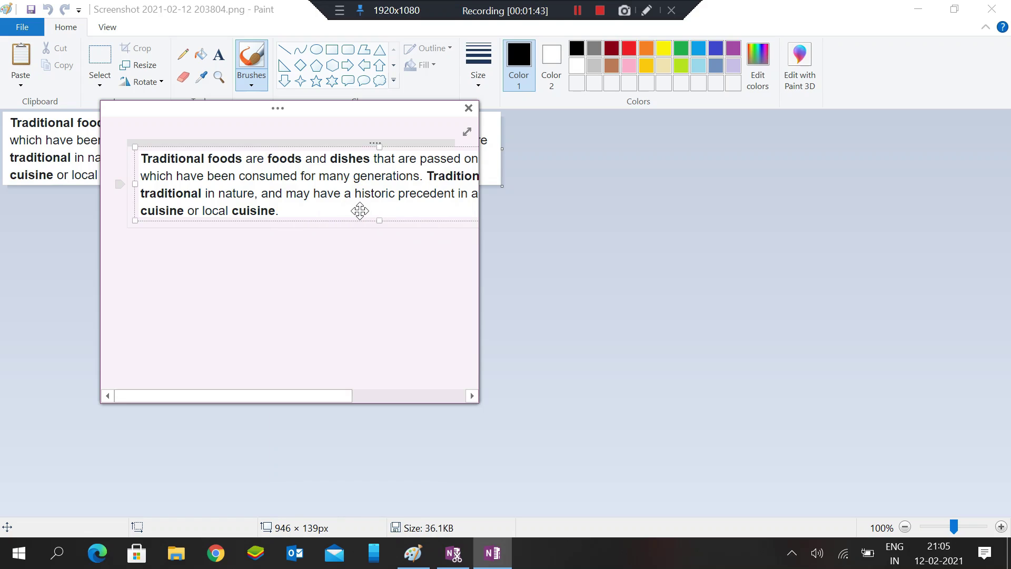
{"action": "left_click", "coordinate": [471, 107]}
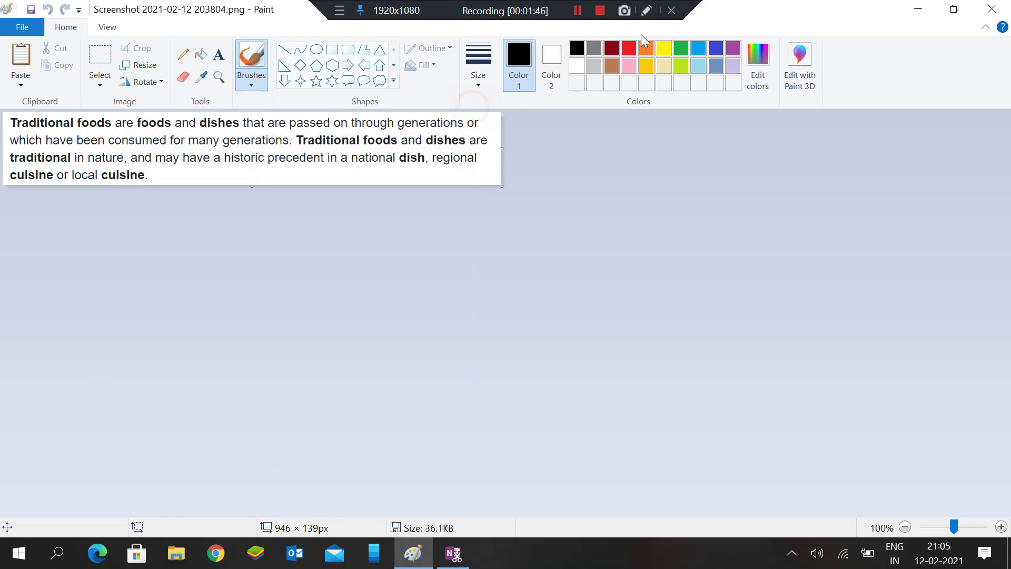
{"action": "key", "text": "alt+F4"}
- Paste the copied text into New Text Document (2).TXT in a maximized Notepad window and close it without saving
{"action": "double_click", "coordinate": [211, 59]}
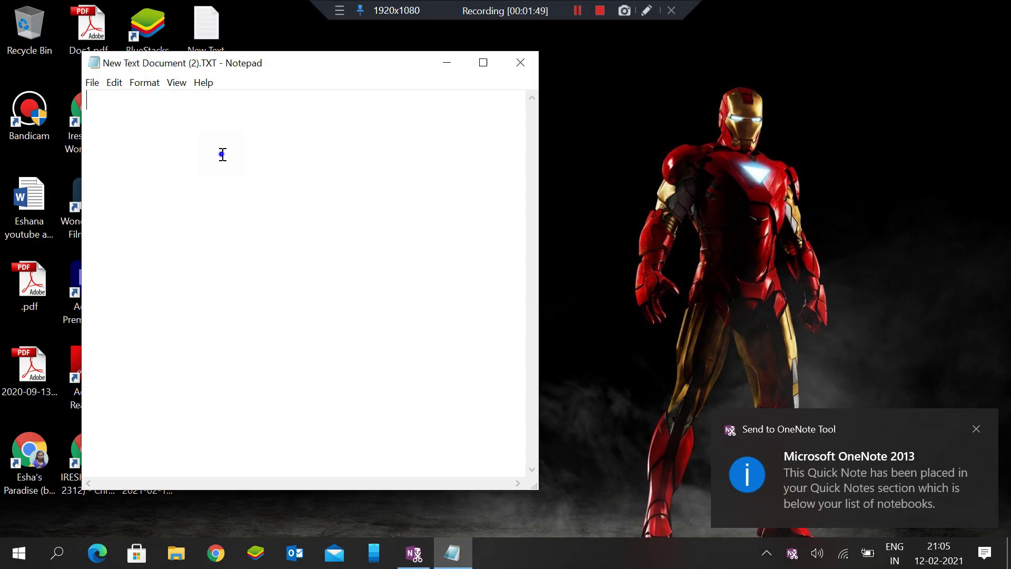
{"action": "right_click", "coordinate": [222, 155]}
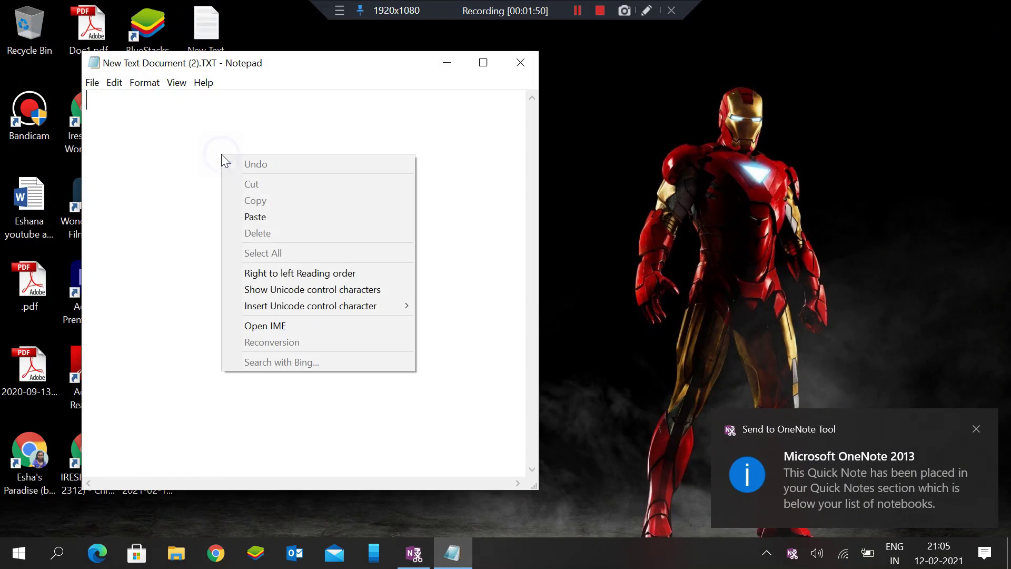
{"action": "left_click", "coordinate": [254, 217]}
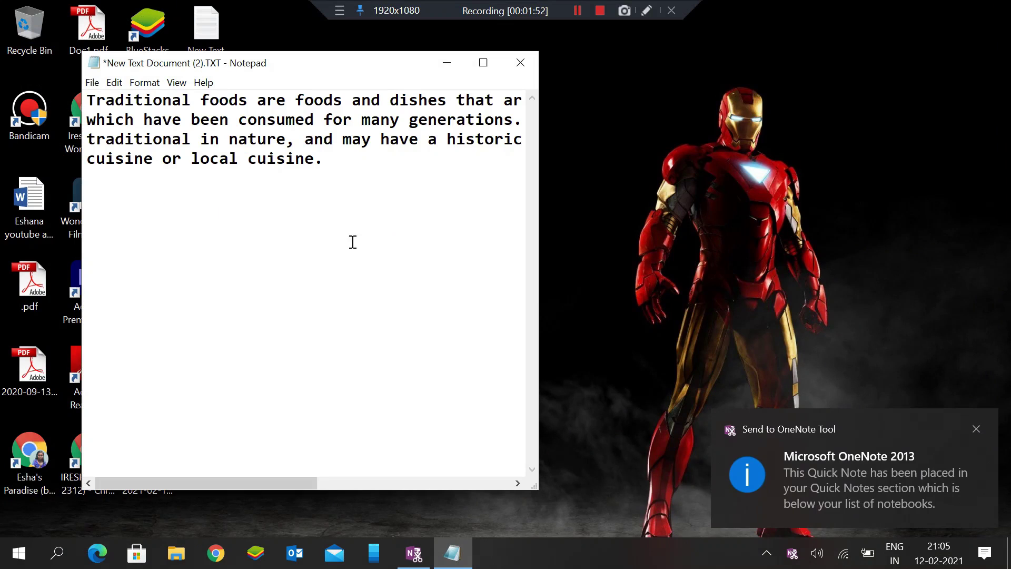
{"action": "left_click", "coordinate": [483, 62]}
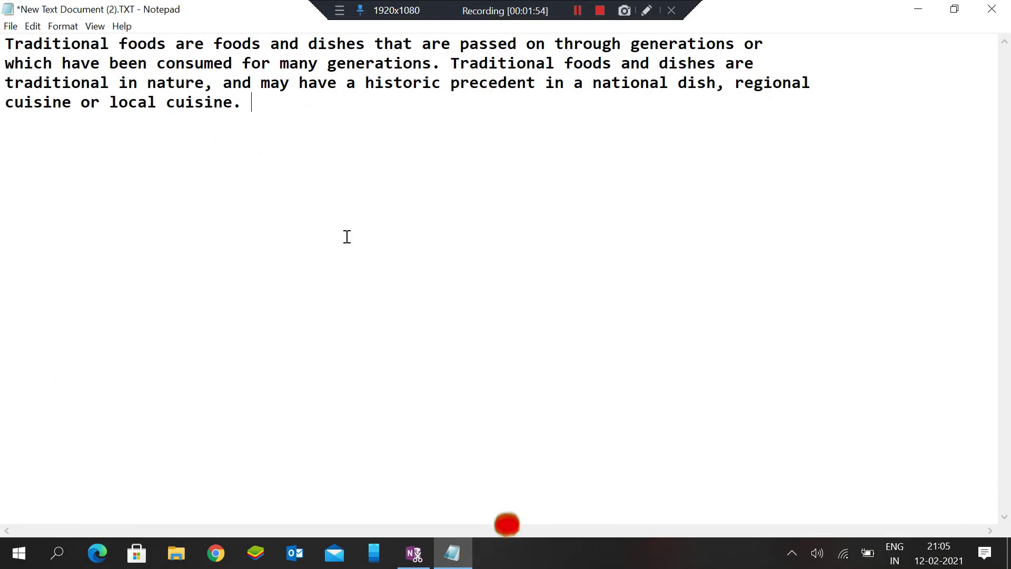
{"action": "left_click", "coordinate": [992, 9]}
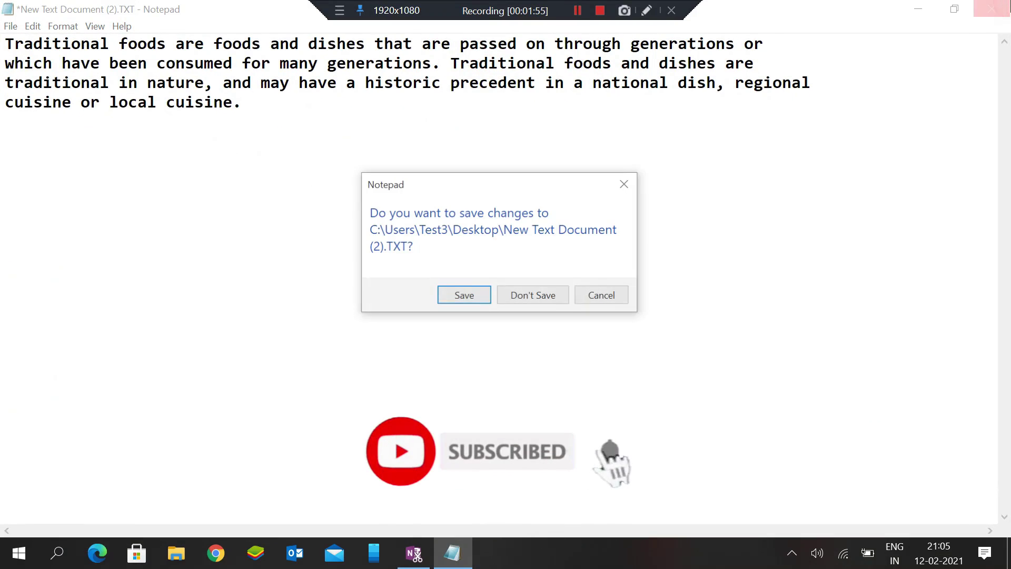
{"action": "left_click", "coordinate": [519, 301]}
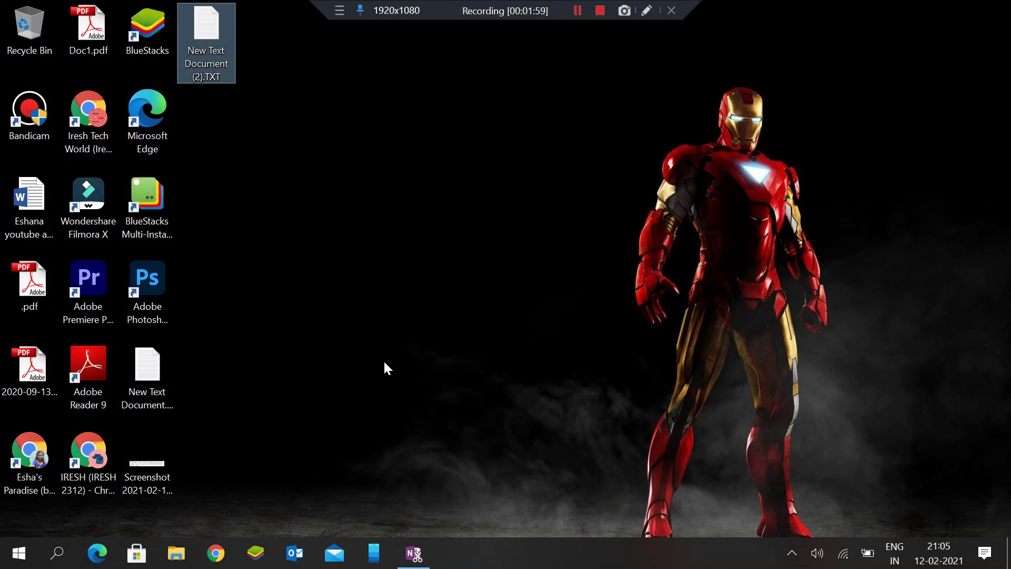
- Switch to Chrome and open the website onlineocr.net
{"action": "left_click", "coordinate": [216, 553]}
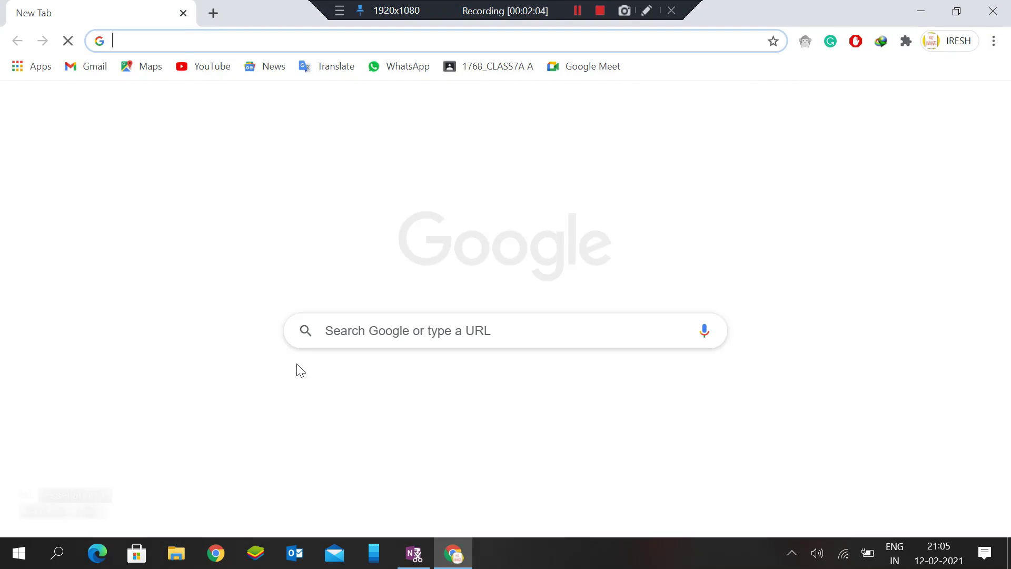
{"action": "type", "text": "onlineocr.net"}
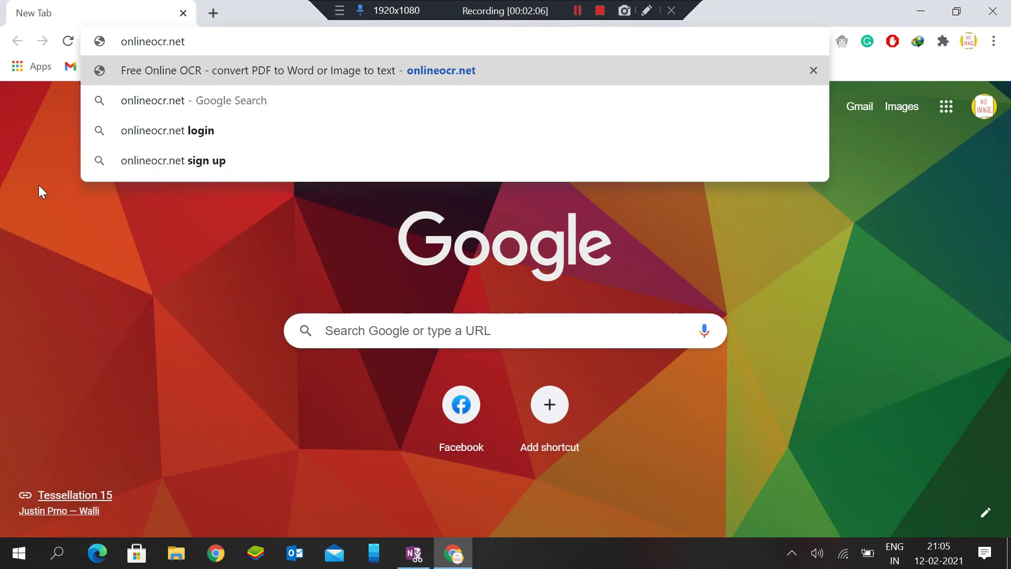
{"action": "key", "text": "Return"}
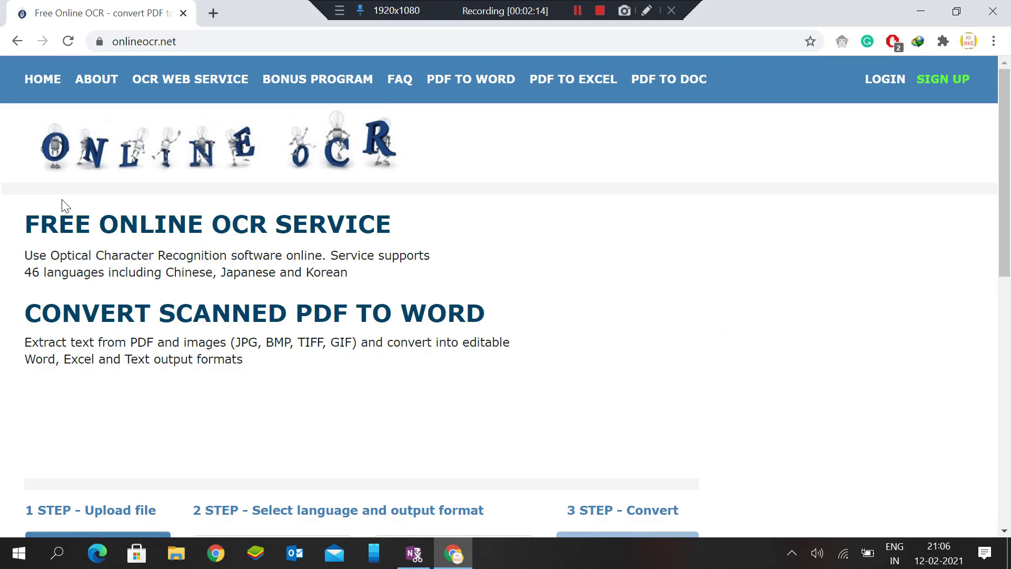
- Shrink the browser window to uncover the desktop icons and upload Screenshot 2021-02-12 203804.png as the file to convert
{"action": "scroll", "coordinate": [505, 295], "scroll_direction": "down", "scroll_amount": 3}
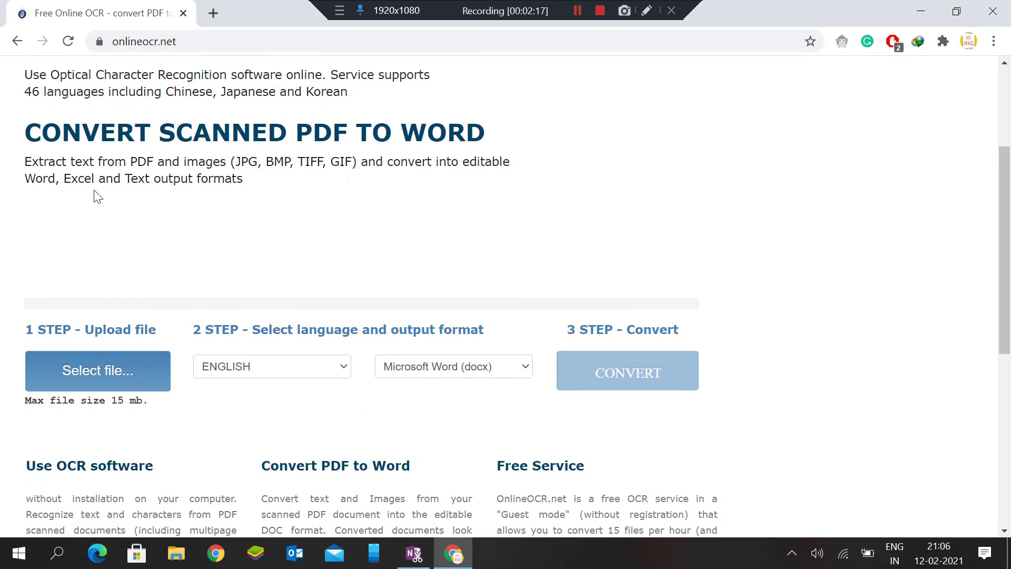
{"action": "left_click", "coordinate": [956, 11]}
{"action": "left_click_drag", "start_coordinate": [3, 192], "coordinate": [230, 206]}
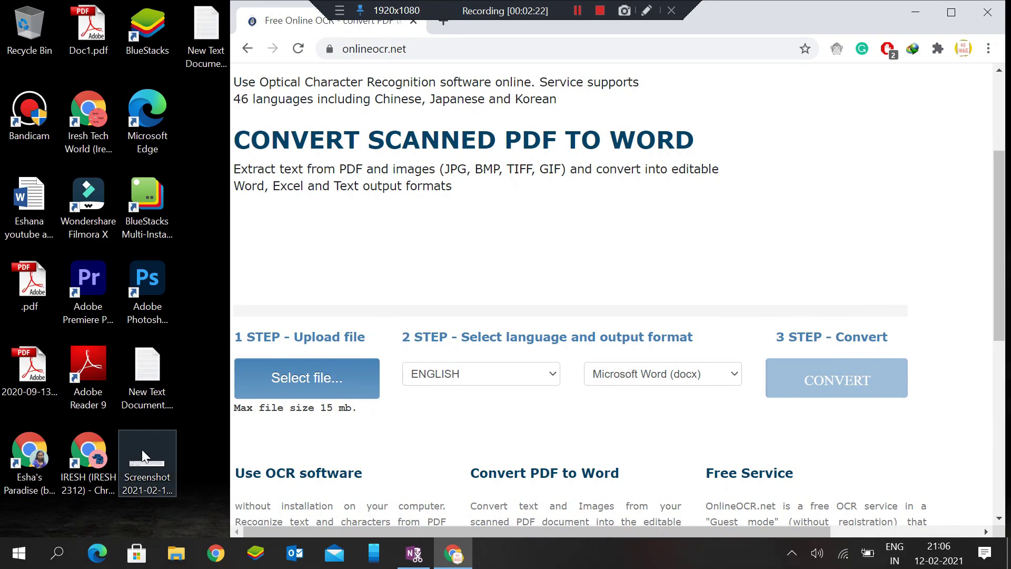
{"action": "left_click_drag", "start_coordinate": [147, 462], "coordinate": [288, 367]}
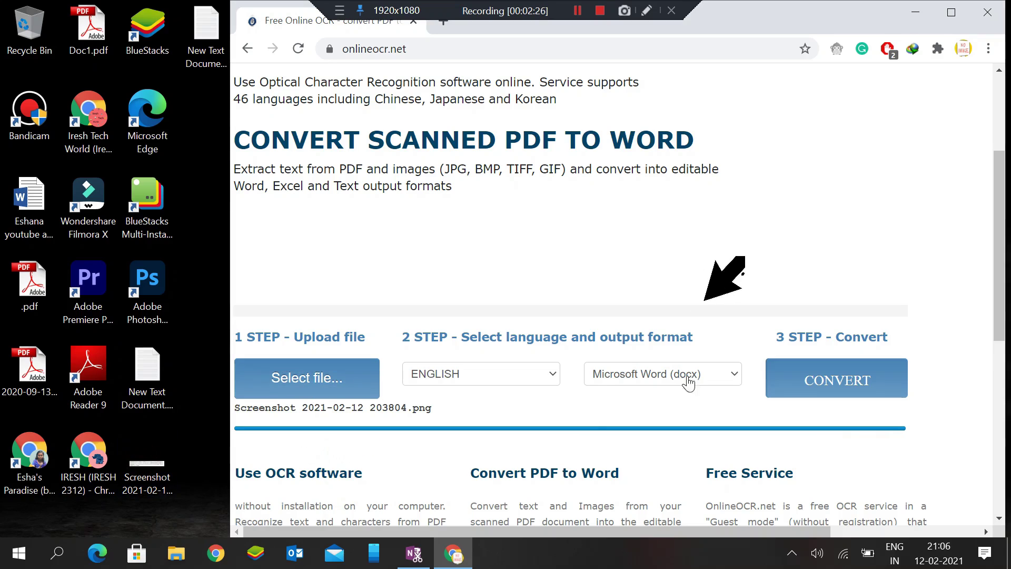
- Set the output format to Text Plain (txt), convert the uploaded image, and maximize the browser window
{"action": "left_click", "coordinate": [651, 375]}
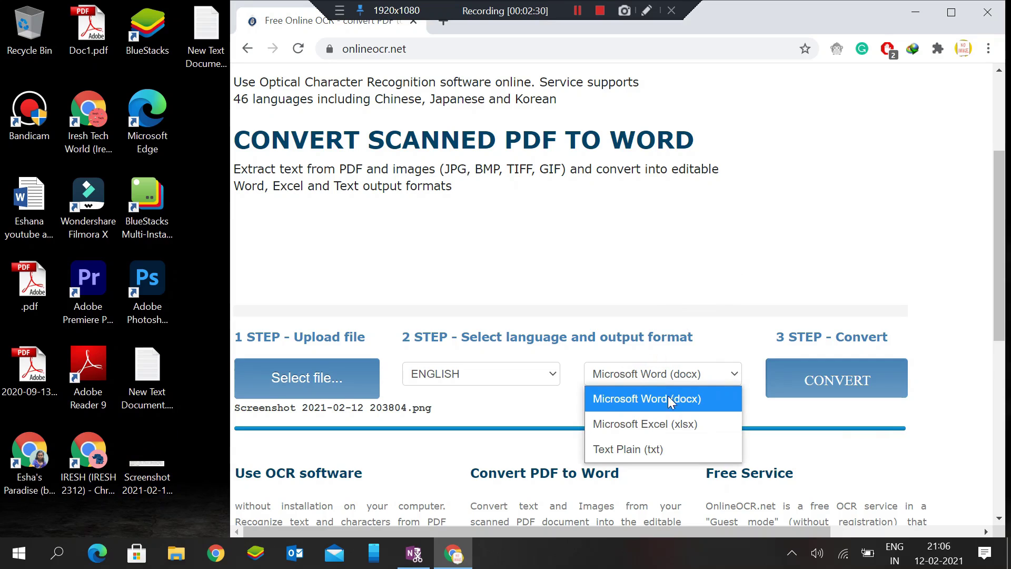
{"action": "left_click", "coordinate": [657, 454]}
{"action": "left_click", "coordinate": [811, 379]}
{"action": "left_click", "coordinate": [953, 12]}
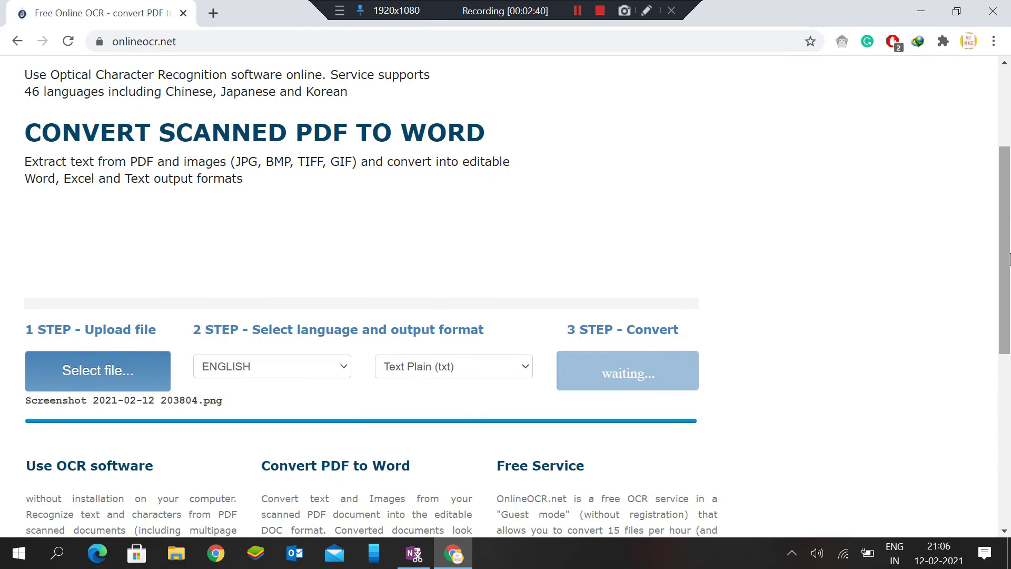
{"action": "left_click", "coordinate": [626, 330]}
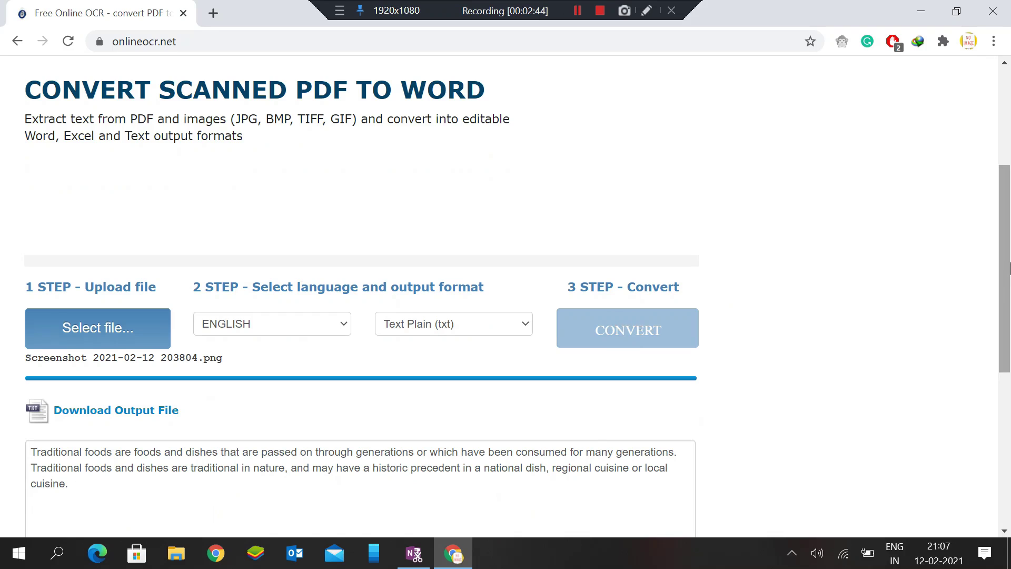
- Examine the extracted text in the output box, highlighting part of it, and close the browser
{"action": "left_click_drag", "start_coordinate": [1009, 269], "coordinate": [1008, 357]}
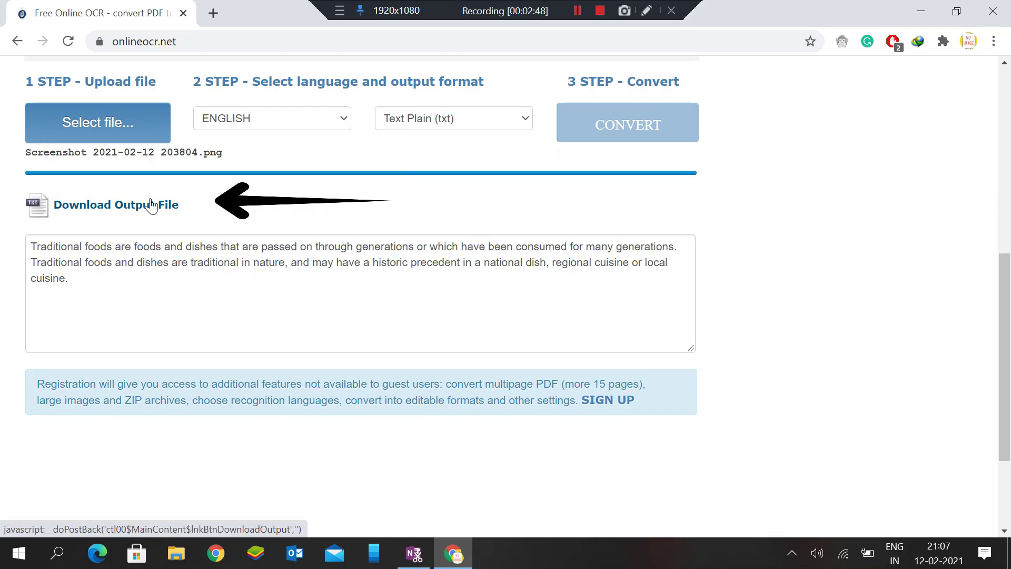
{"action": "left_click", "coordinate": [68, 279]}
{"action": "left_click", "coordinate": [31, 244]}
{"action": "left_click_drag", "start_coordinate": [83, 248], "coordinate": [509, 262]}
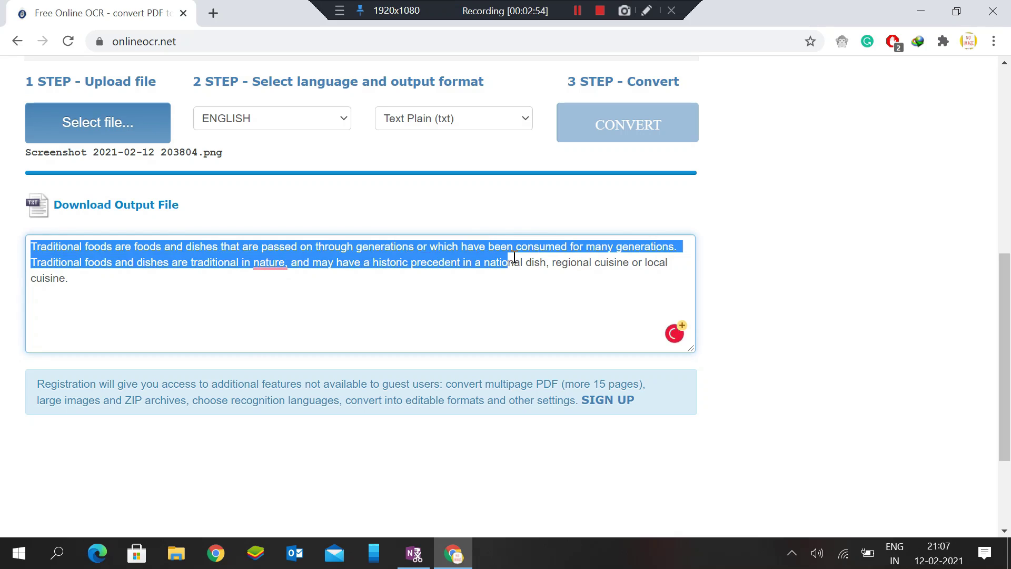
{"action": "left_click", "coordinate": [440, 292]}
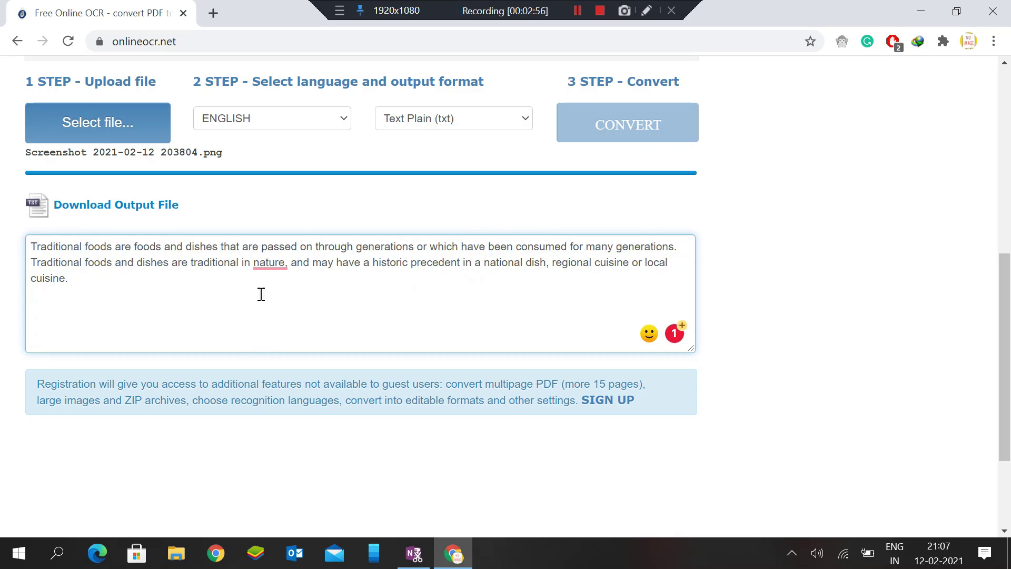
{"action": "left_click", "coordinate": [993, 11]}
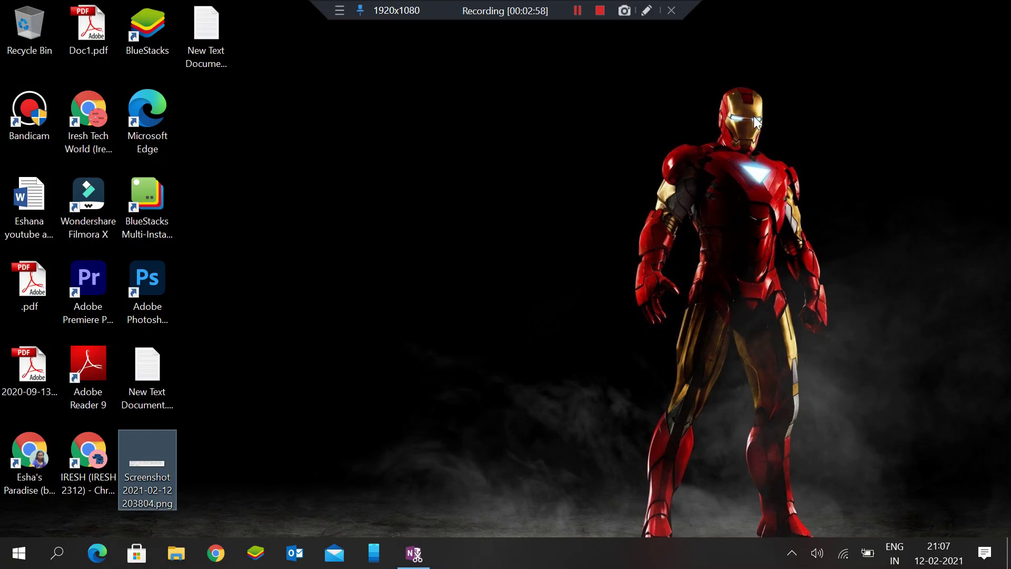